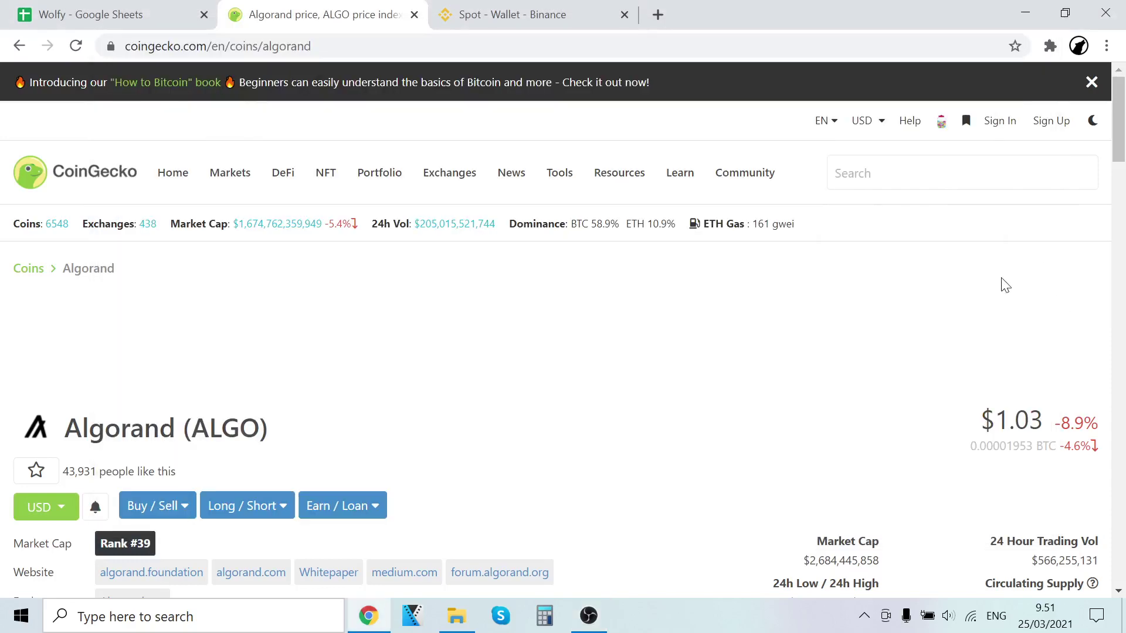
Scroll to CoinGecko's Algorand Markets table showing Binance's ALGO/USDT pair at $1.03
scroll(409, 363, "down", 3)
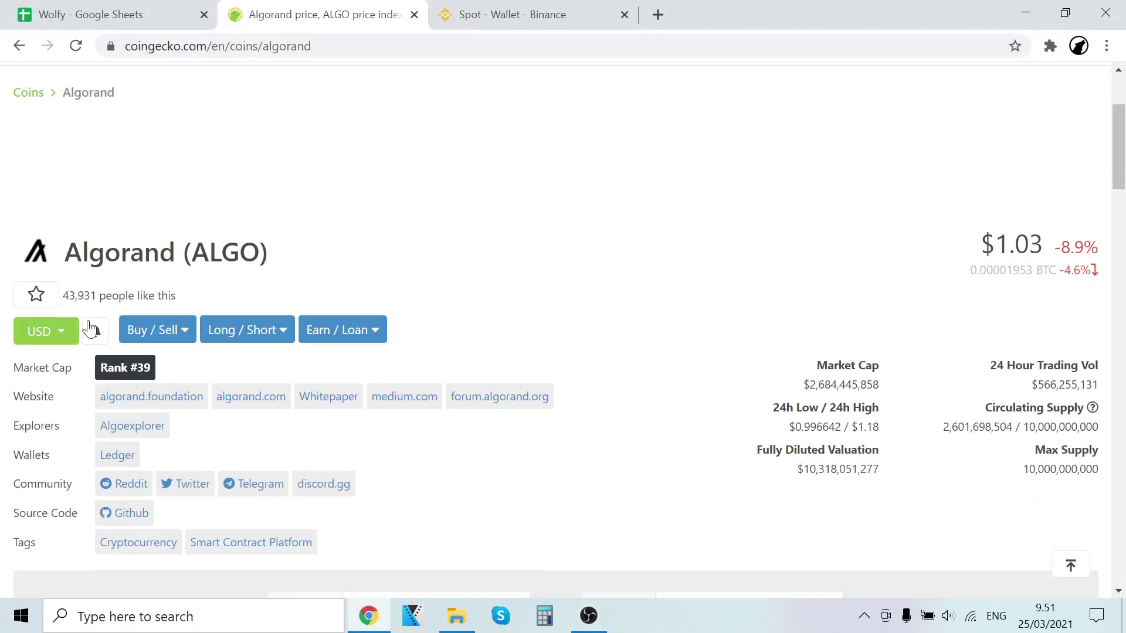
scroll(281, 239, "down", 4)
mouse_move(1121, 194)
left_mouse_down()
mouse_move(1122, 450)
mouse_move(1076, 212)
mouse_move(1093, 143)
mouse_move(1048, 401)
left_mouse_up()
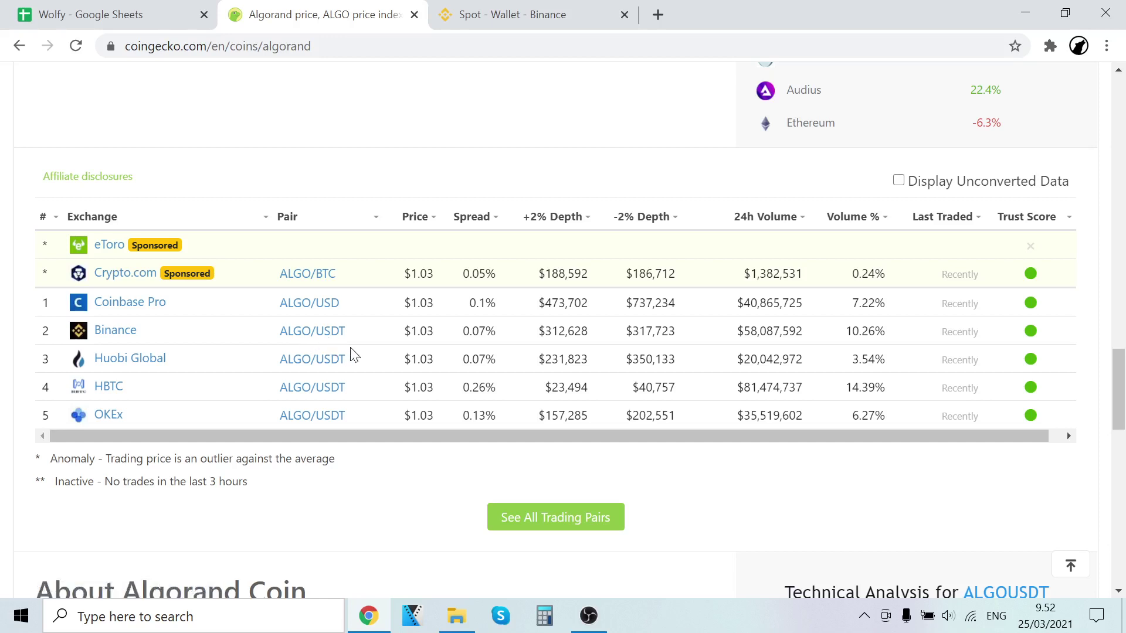
left_click(513, 17)
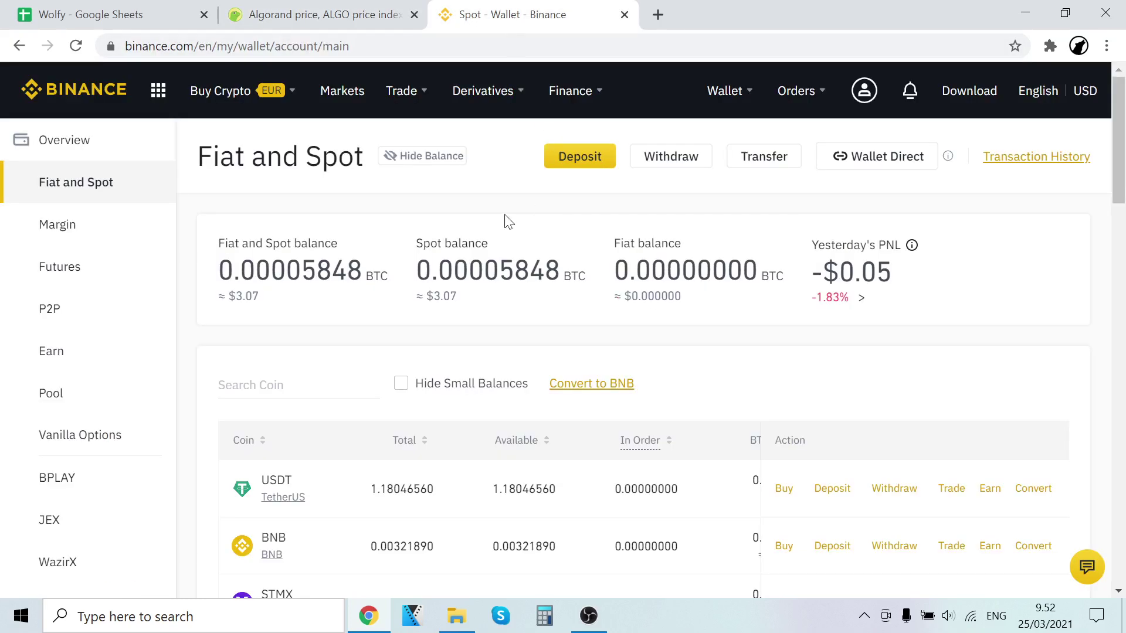
left_click(114, 95)
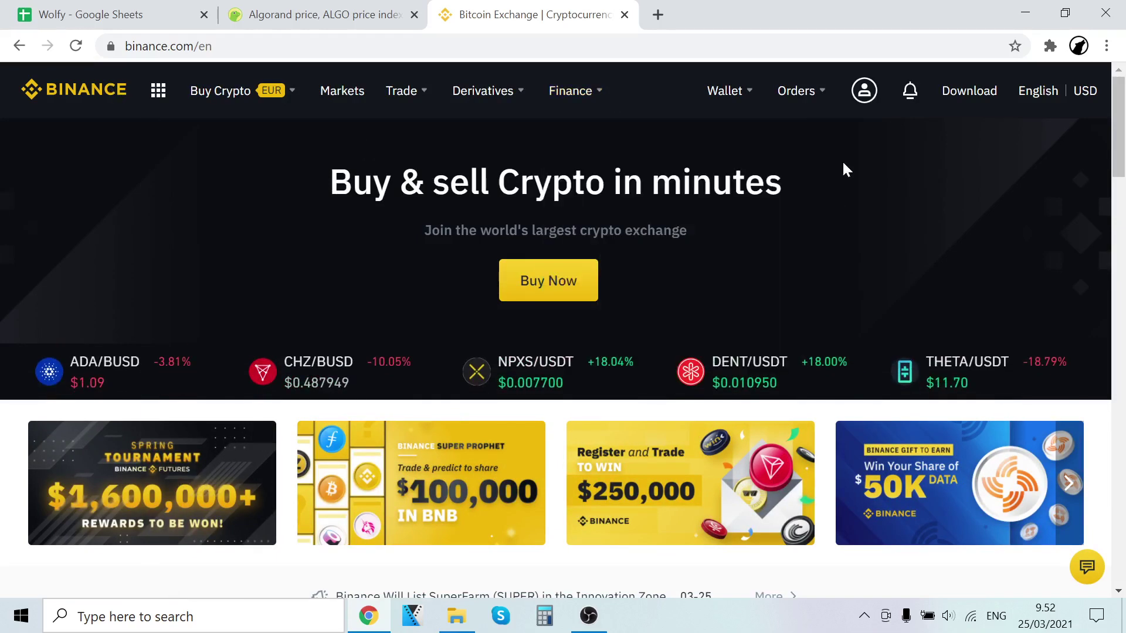
mouse_move(724, 90)
left_click(768, 182)
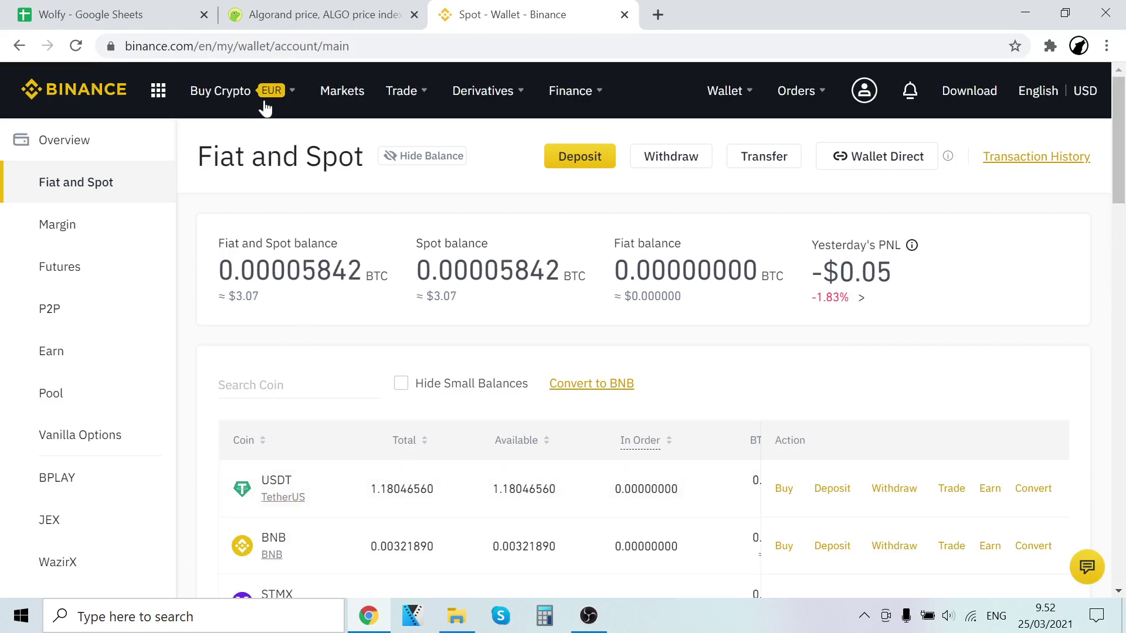
mouse_move(221, 90)
left_click(342, 241)
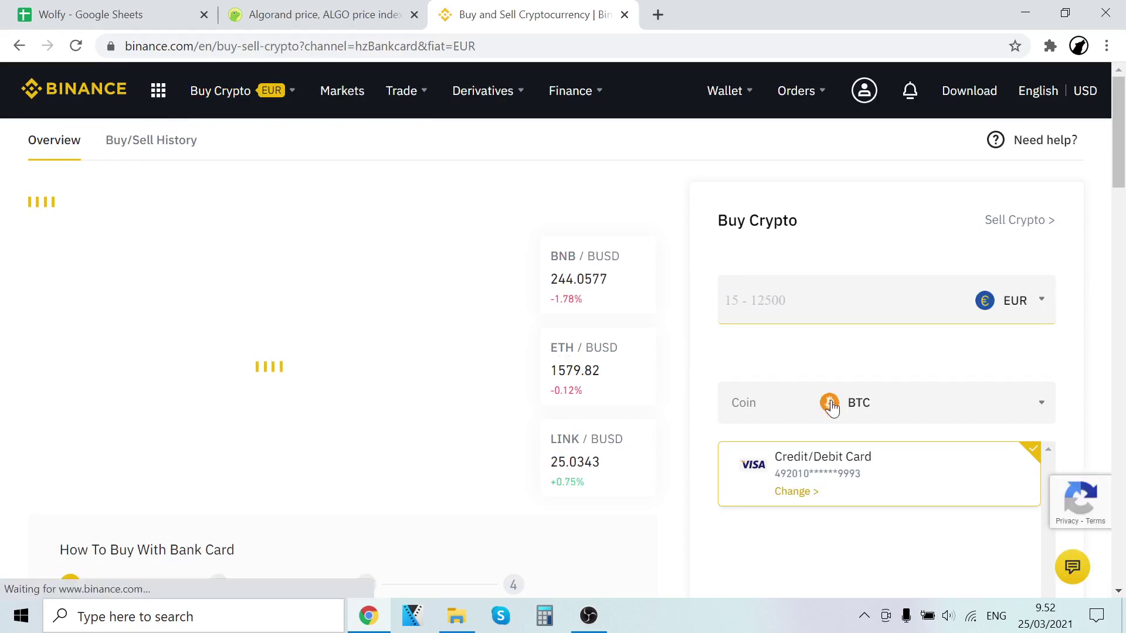
left_click(831, 408)
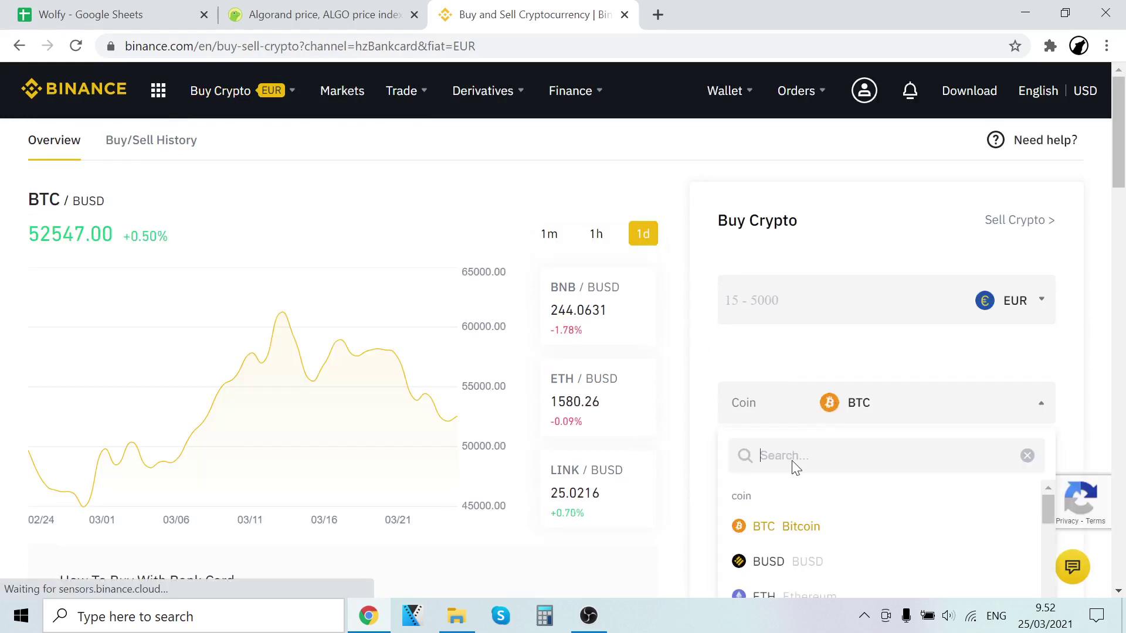
type("usdt")
left_click(779, 530)
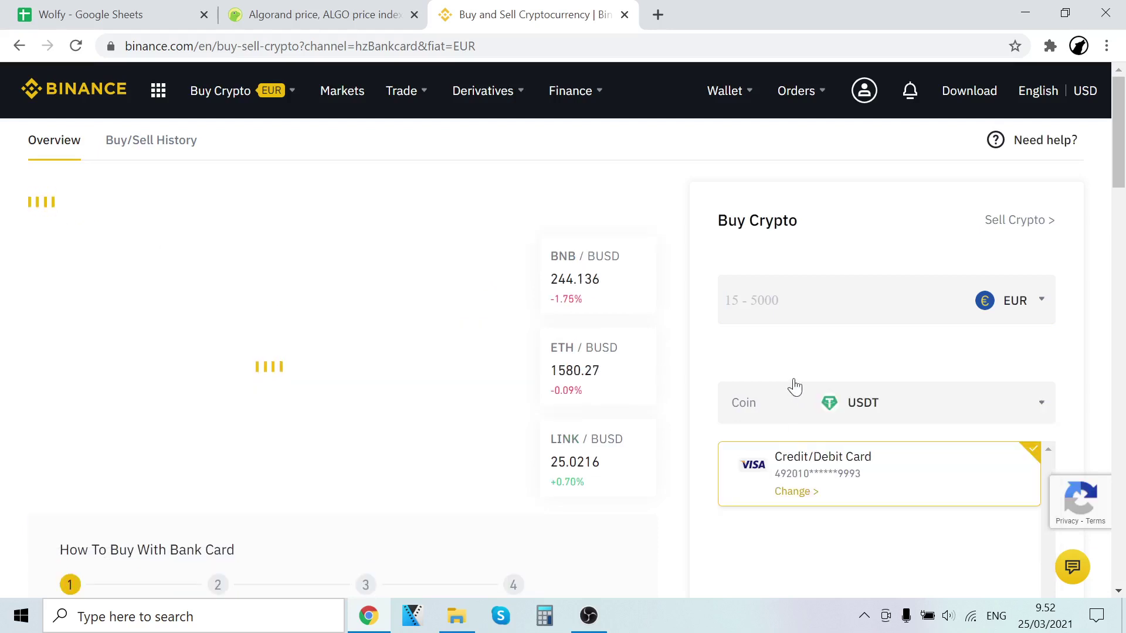
scroll(646, 434, "down", 2)
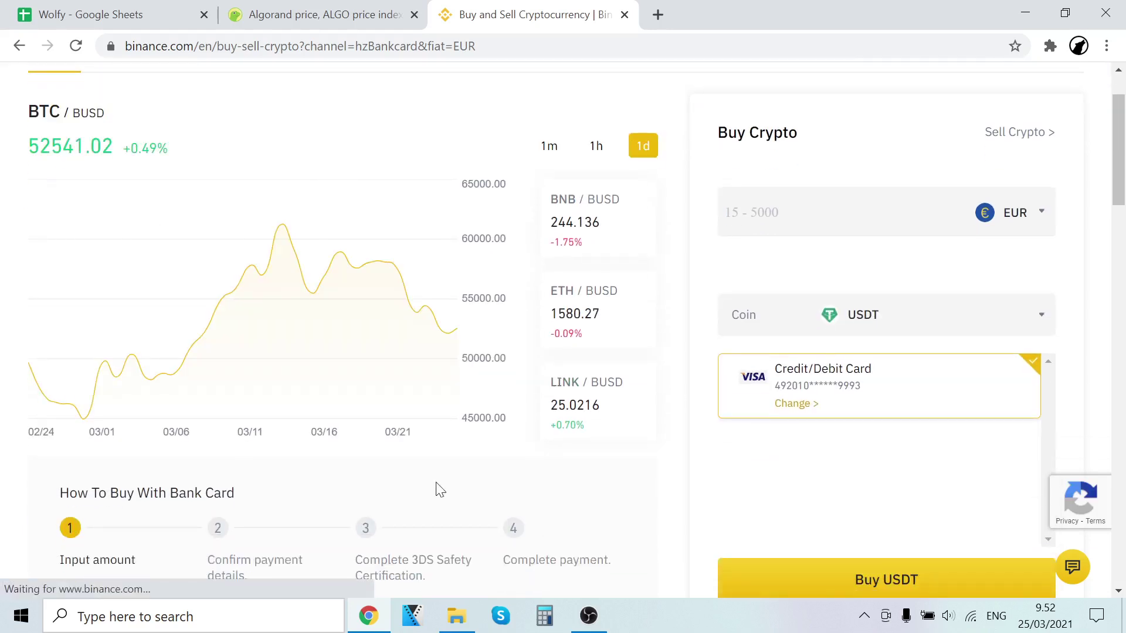
left_click(817, 231)
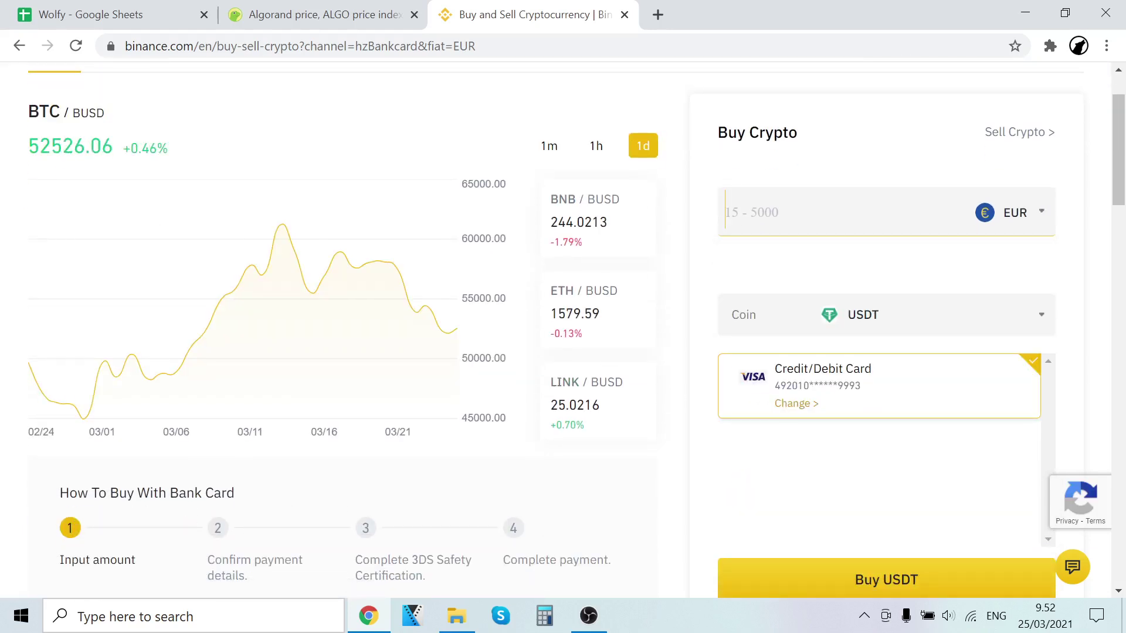
type("674")
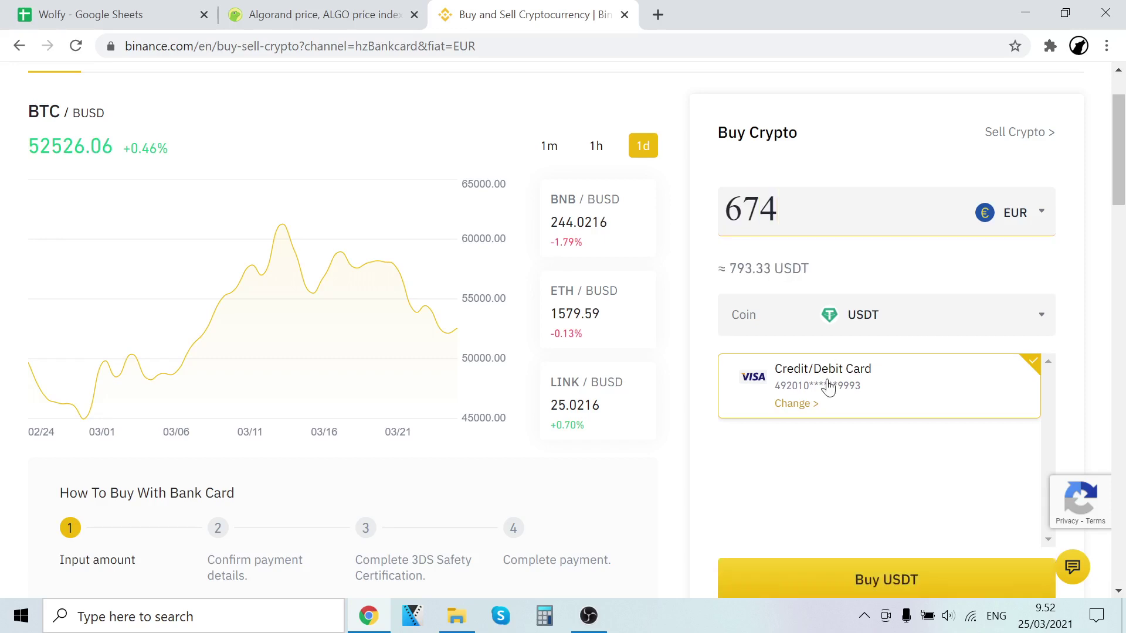
scroll(834, 422, "down", 1)
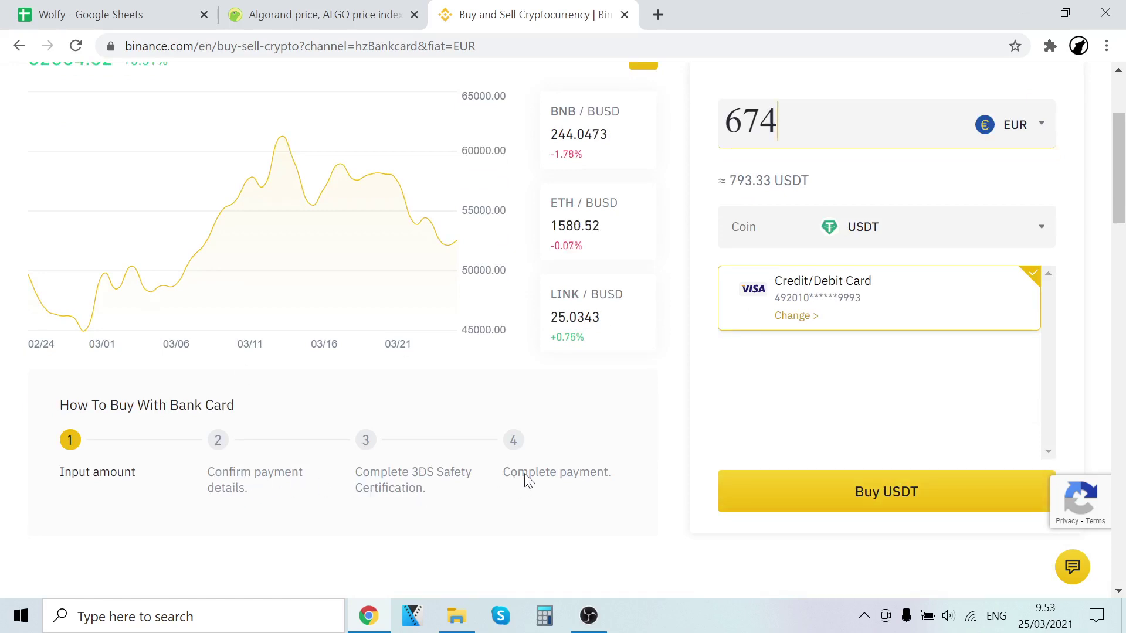
scroll(687, 536, "up", 2)
scroll(622, 540, "down", 1)
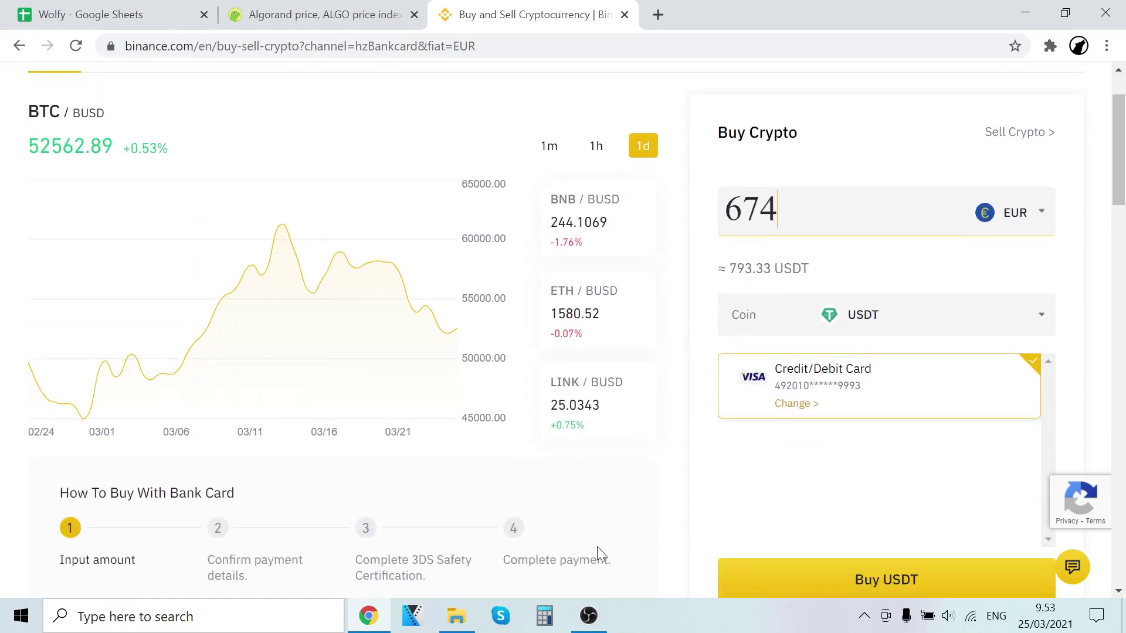
scroll(563, 481, "down", 2)
scroll(673, 468, "up", 3)
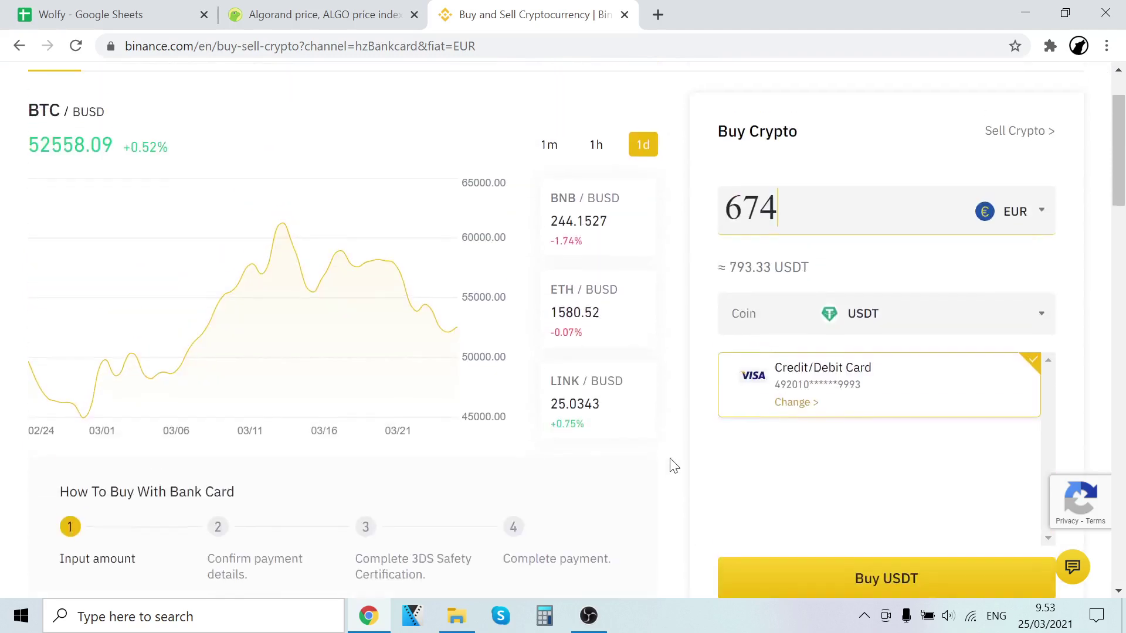
scroll(671, 352, "up", 2)
left_click(739, 190)
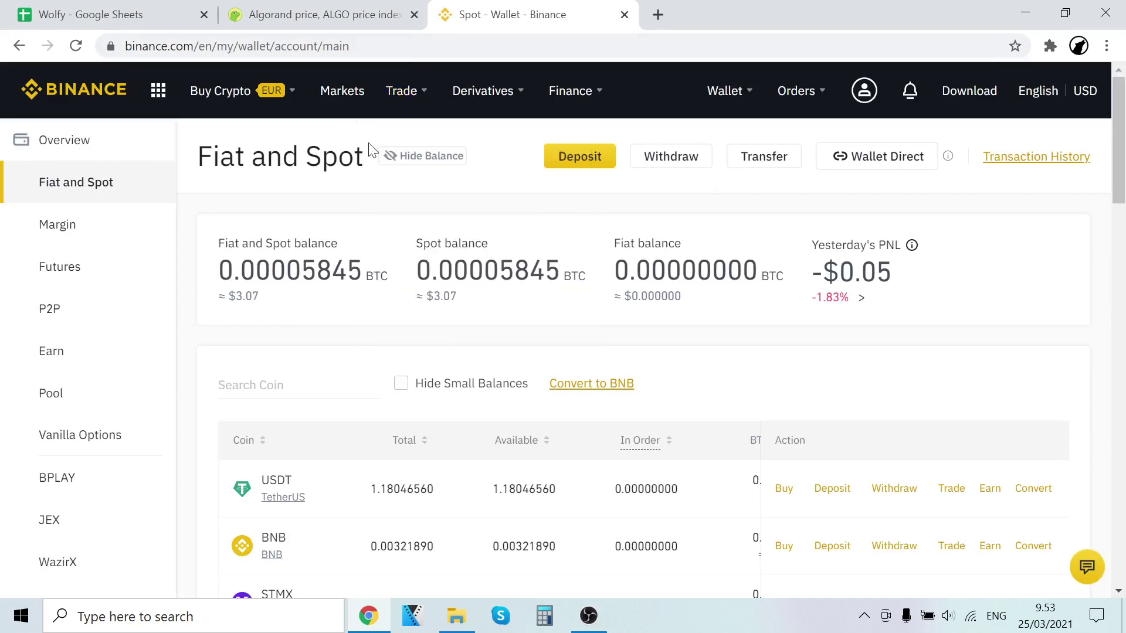
Open the Binance spot trading page on the ALGO/USDT pair
mouse_move(406, 91)
left_click(441, 192)
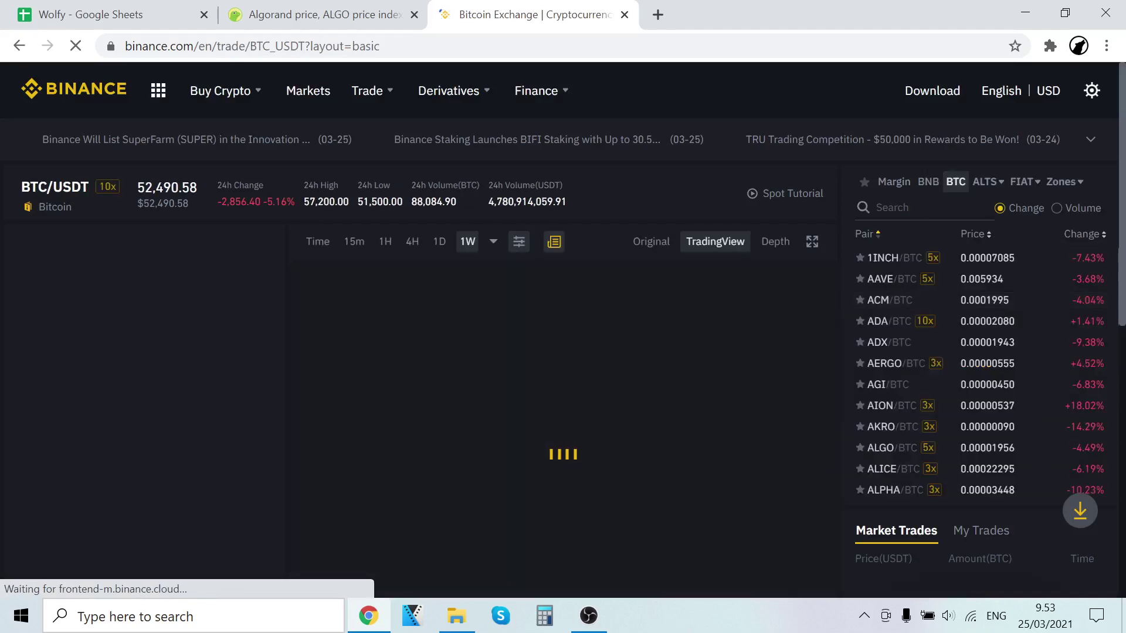
type("algo")
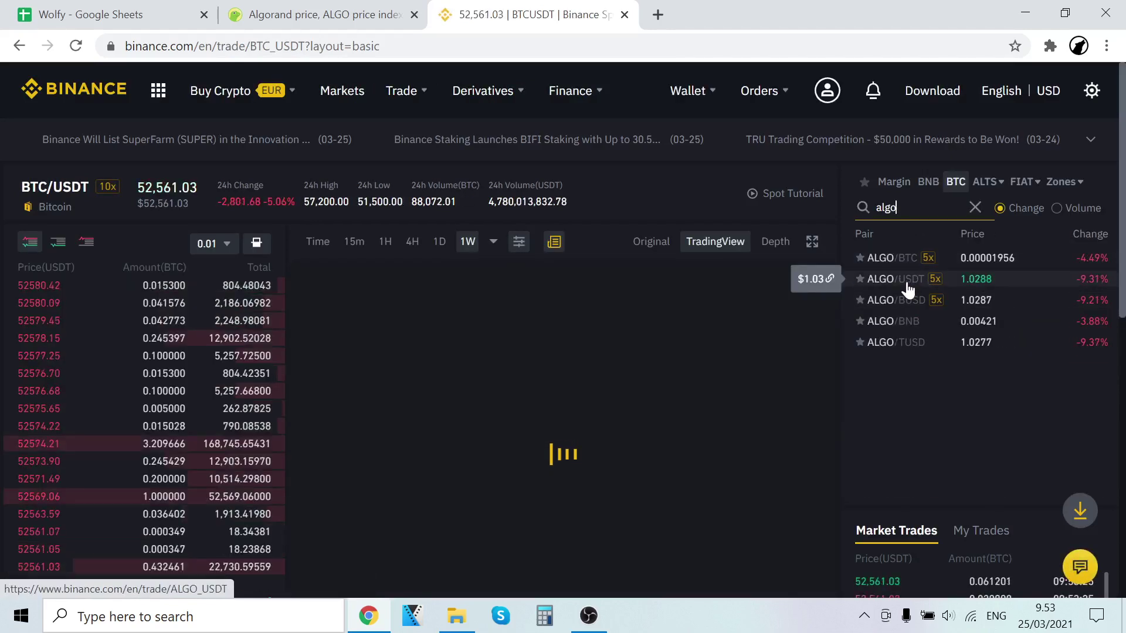
left_click(906, 280)
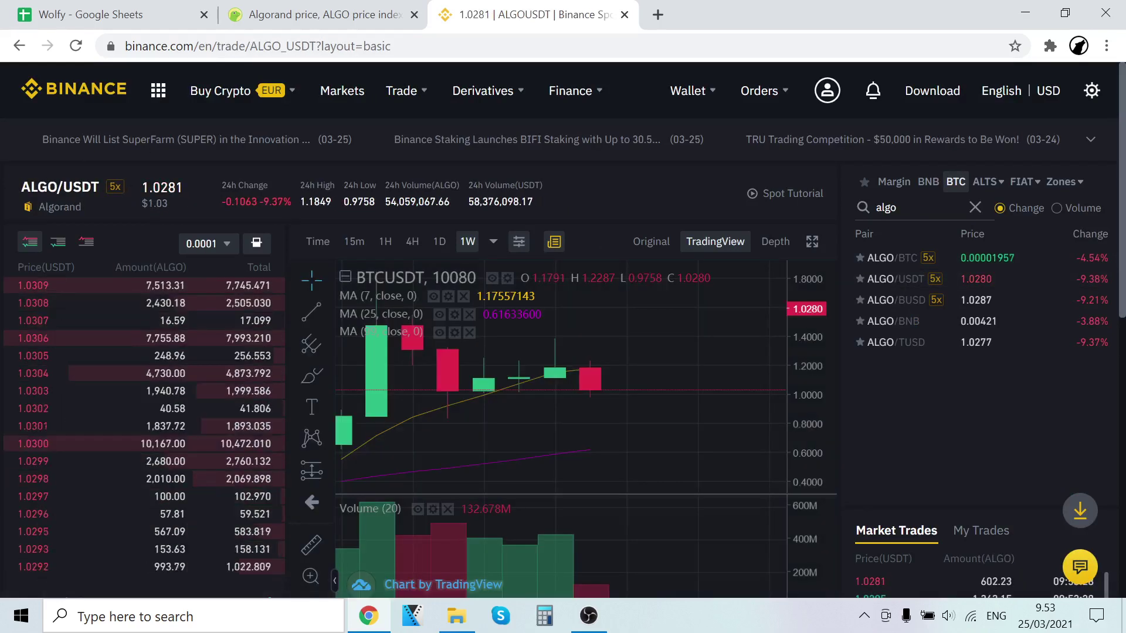
Scroll down to the ALGO buy form showing 1.18046560 USDT available at price 1.0279
scroll(183, 206, "down", 4)
scroll(200, 180, "up", 4)
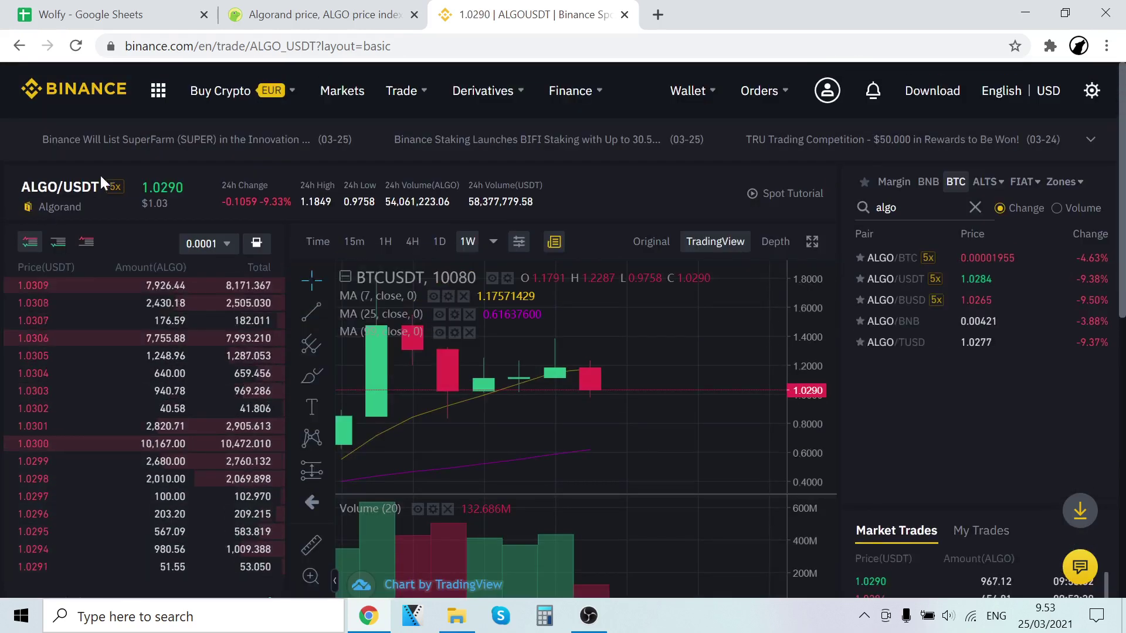
scroll(232, 156, "down", 3)
scroll(139, 334, "down", 4)
scroll(65, 373, "up", 6)
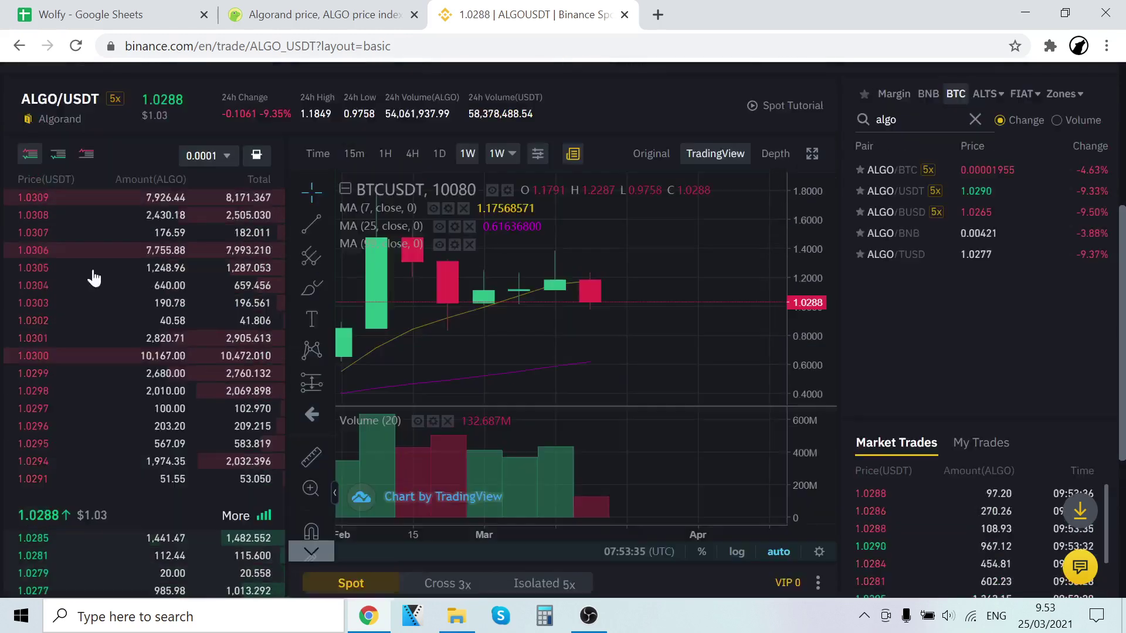
scroll(111, 386, "down", 1)
scroll(227, 397, "down", 4)
scroll(111, 386, "down", 1)
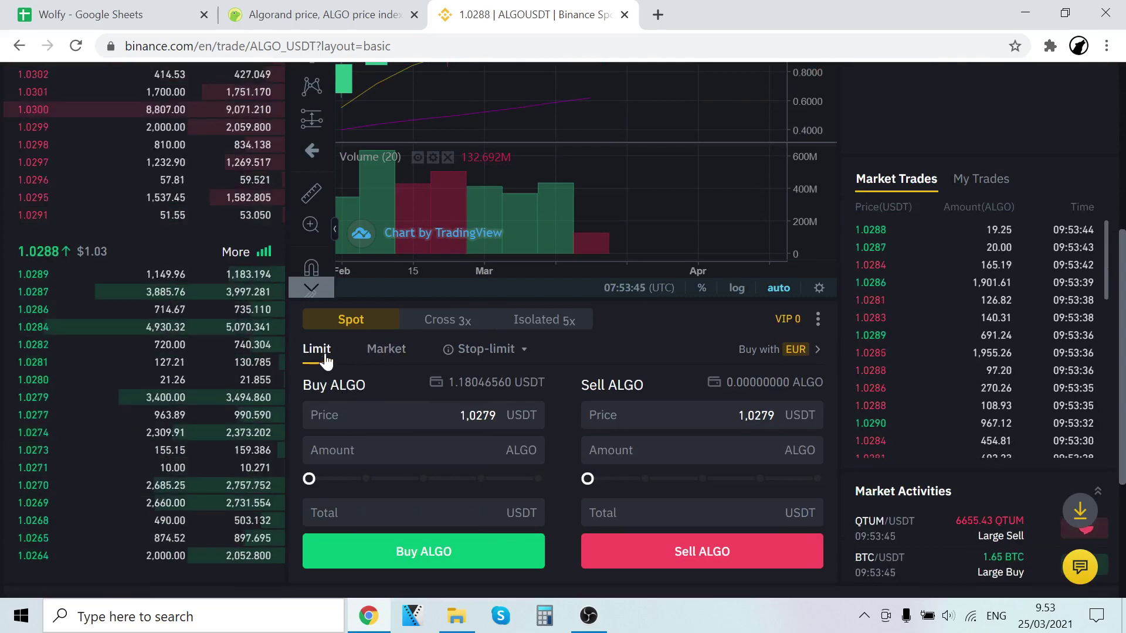
scroll(356, 347, "up", 3)
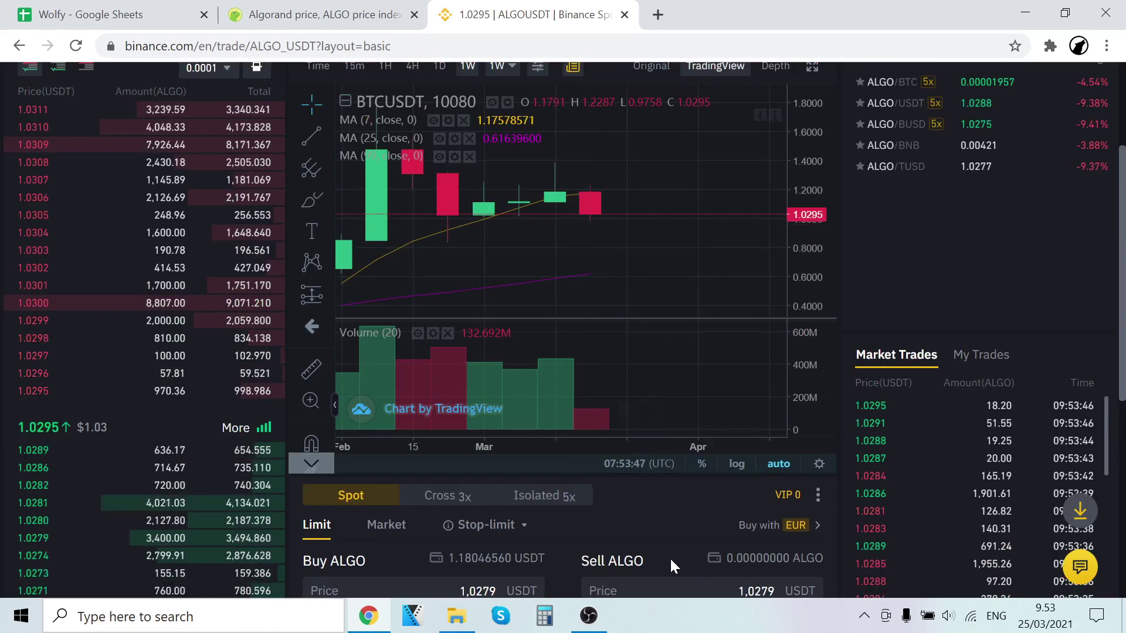
scroll(670, 557, "down", 5)
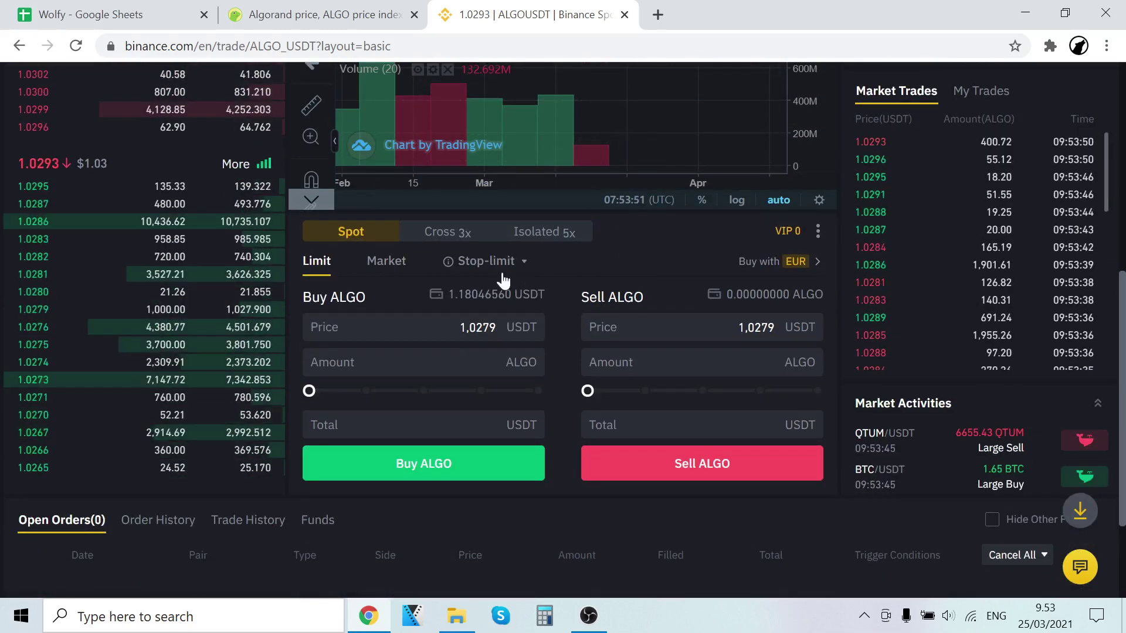
Set up a market buy of ALGO using 100% of the USDT balance (total 1.173858 USDT)
left_click(384, 262)
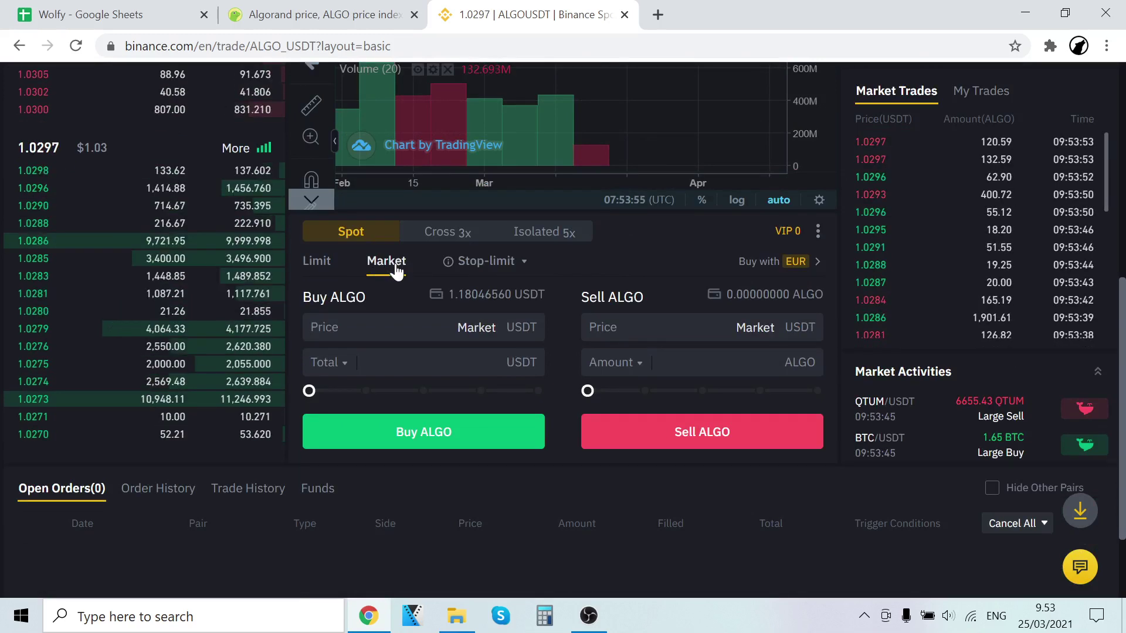
scroll(704, 328, "up", 2)
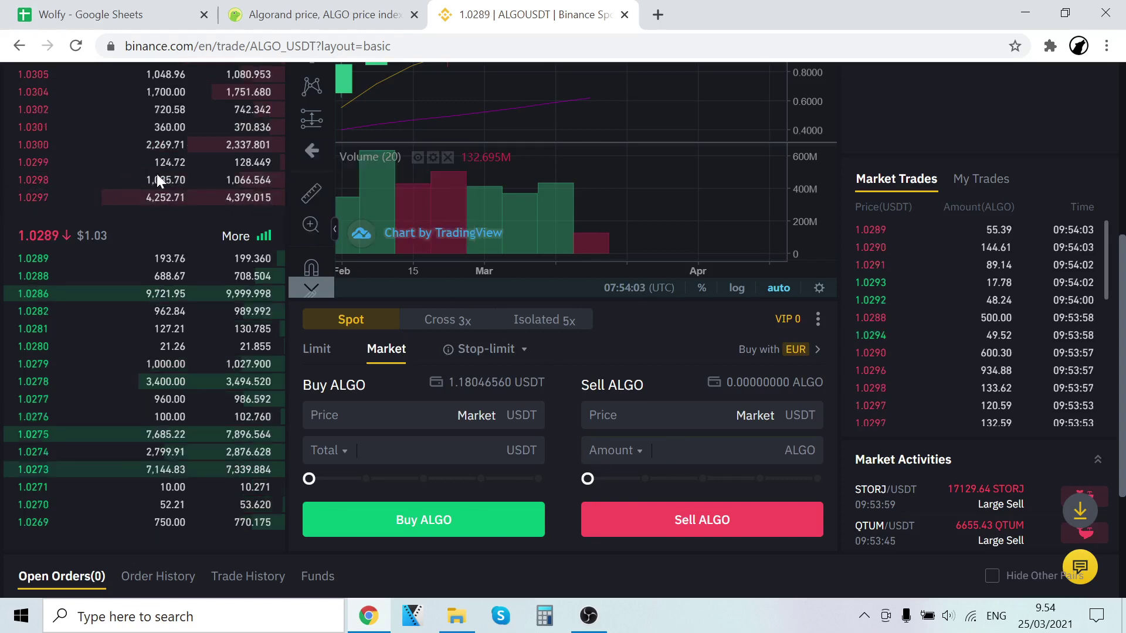
scroll(558, 366, "down", 2)
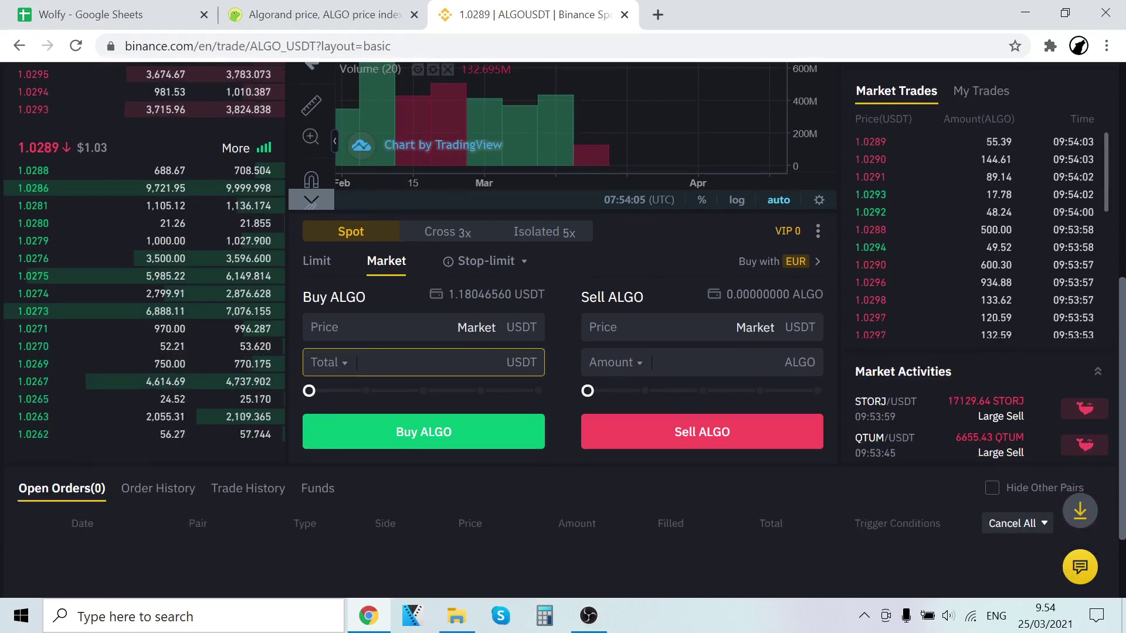
mouse_move(306, 391)
left_mouse_down()
mouse_move(483, 391)
mouse_move(424, 391)
left_mouse_up()
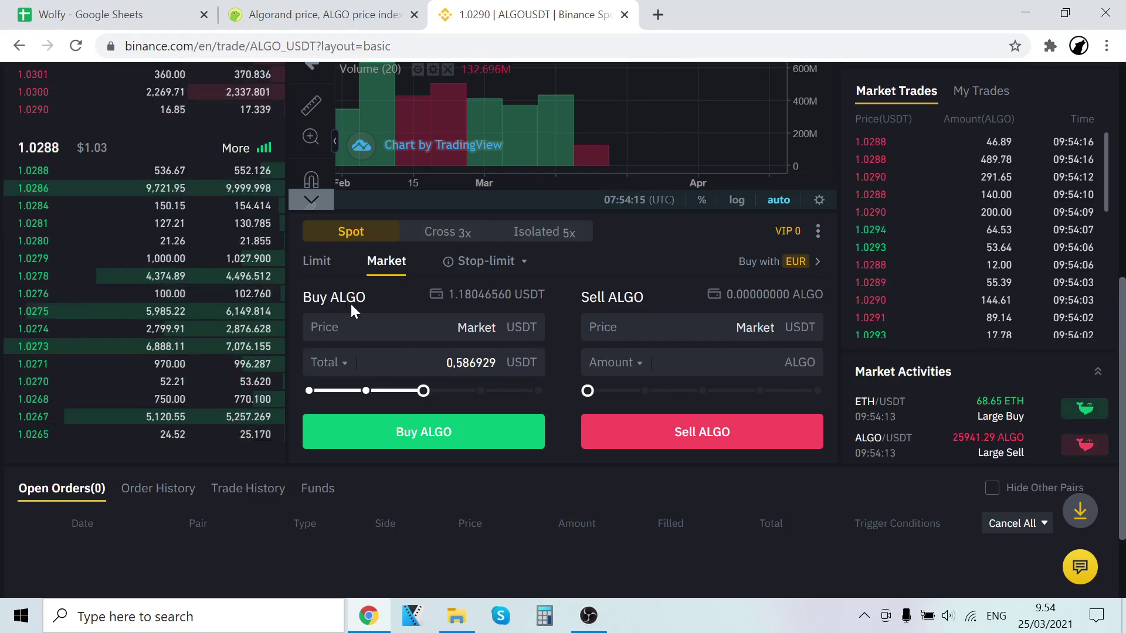
left_click_drag(424, 392, 549, 390)
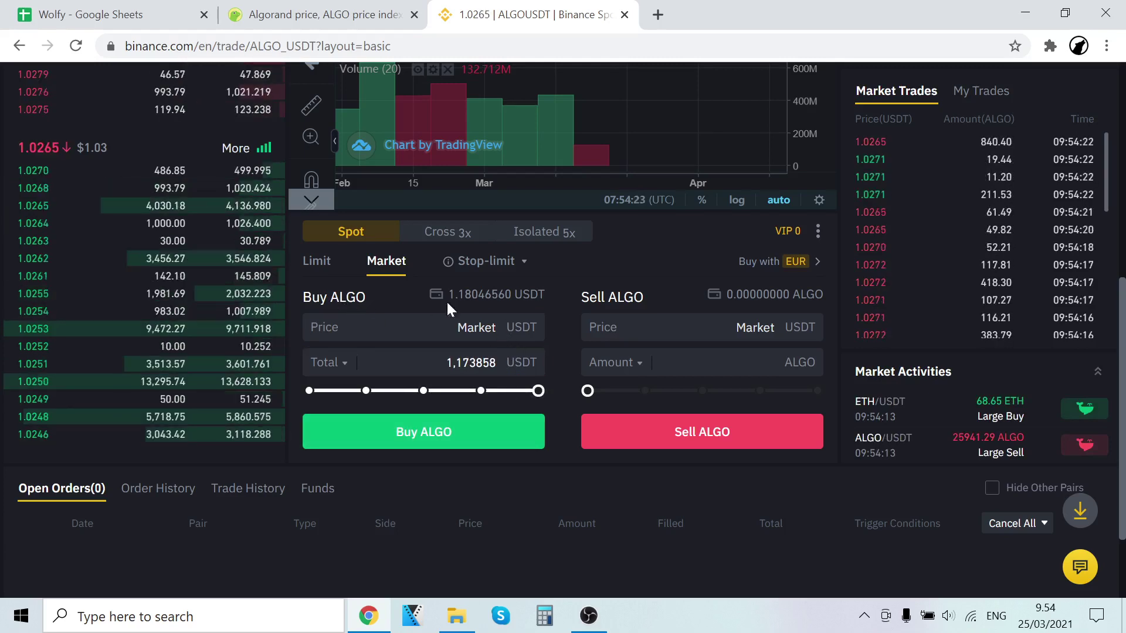
scroll(716, 449, "up", 3)
scroll(703, 294, "up", 5)
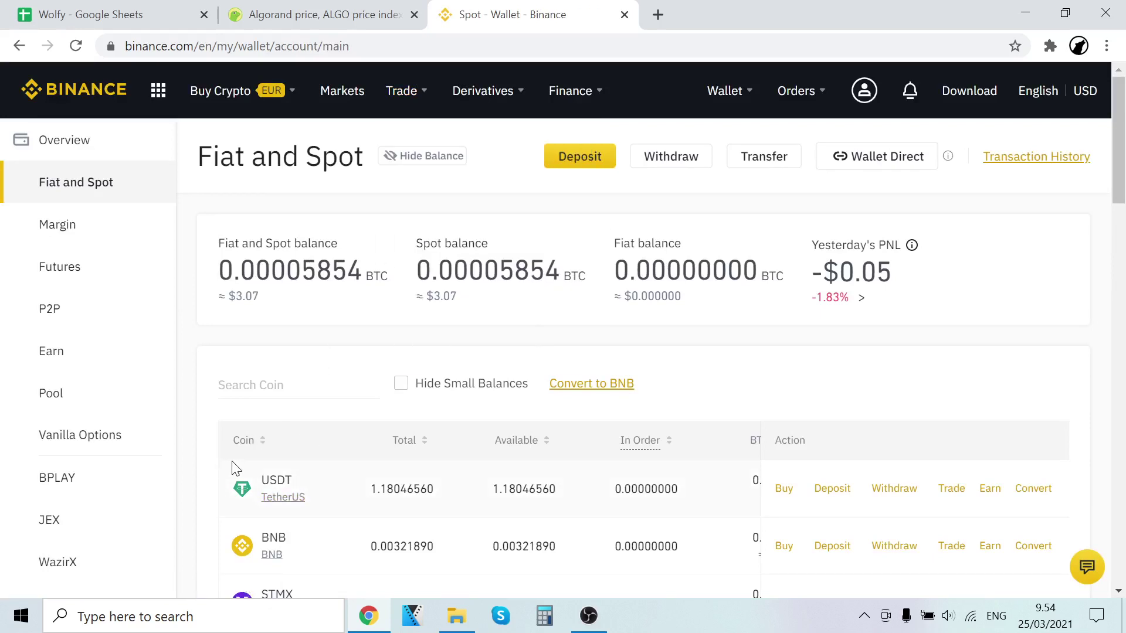
mouse_move(404, 90)
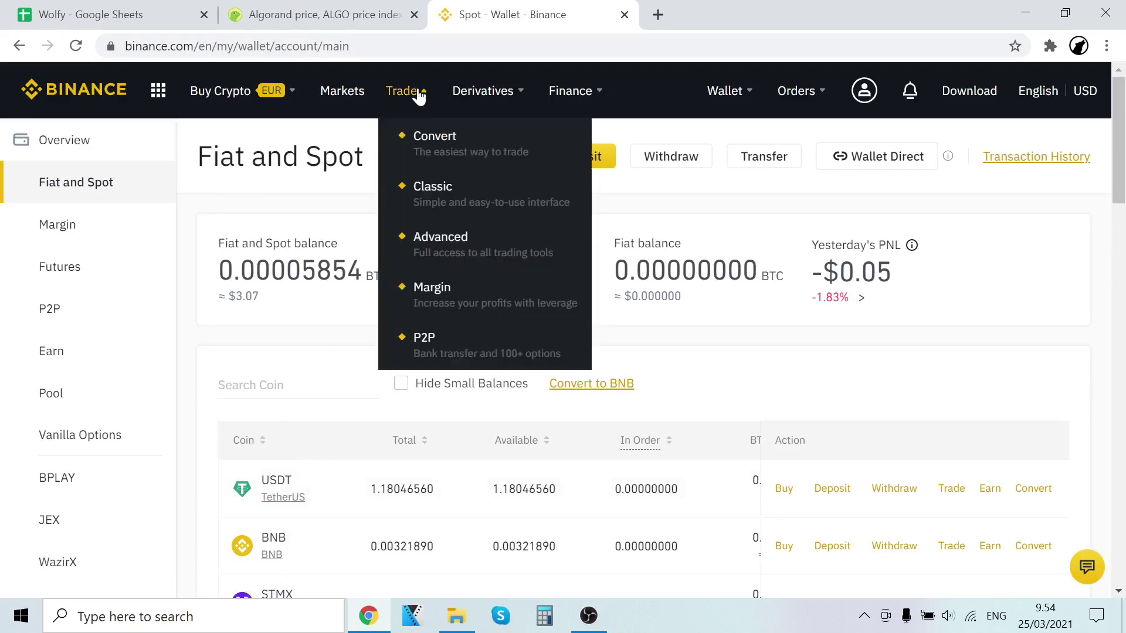
Set up a market sell of all available ALGO on the ALGO/BTC pair
left_click(410, 190)
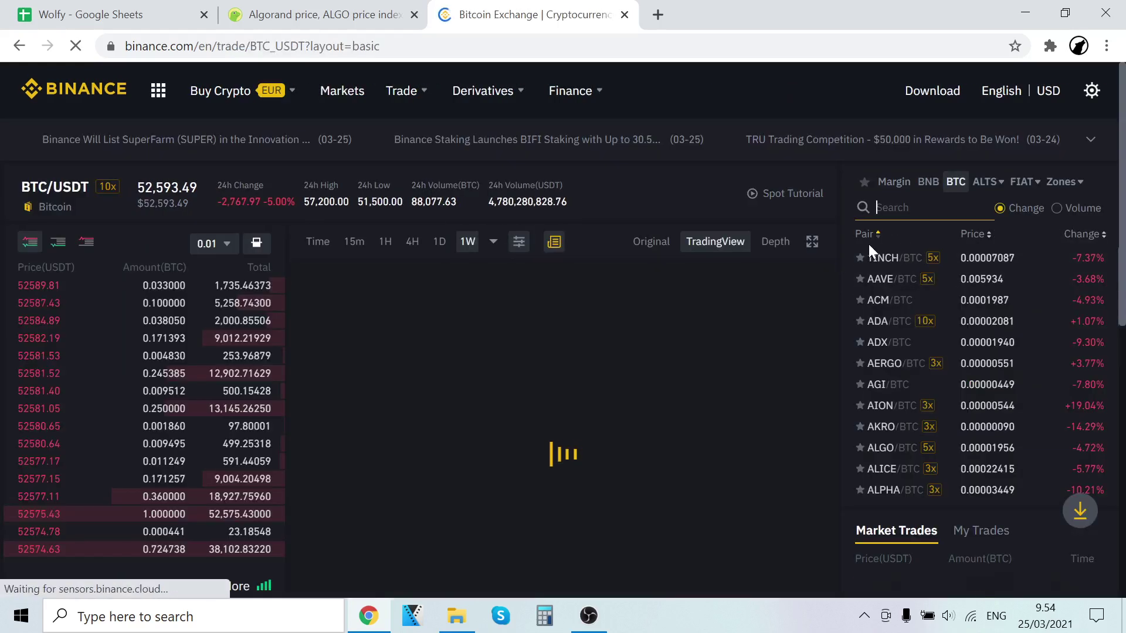
type("algo")
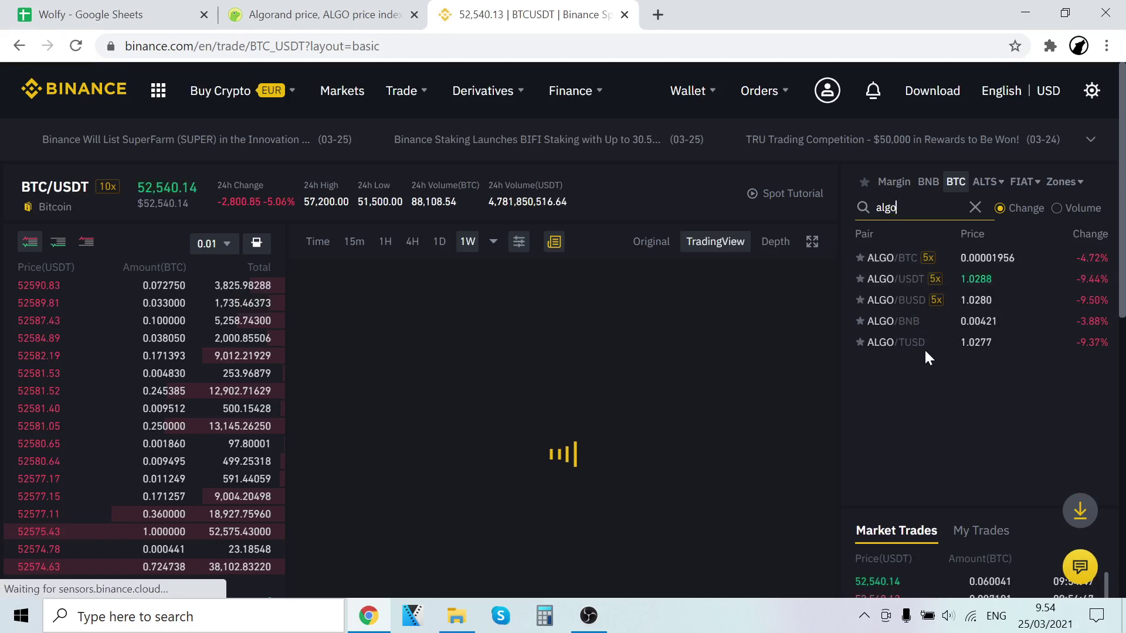
left_click(888, 263)
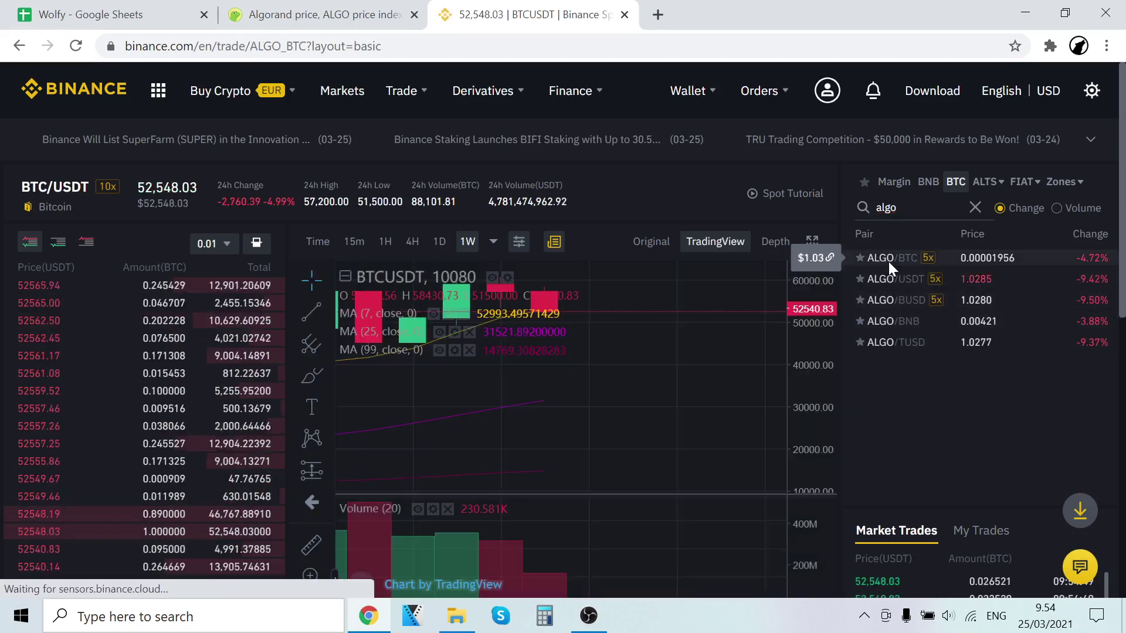
scroll(596, 332, "down", 6)
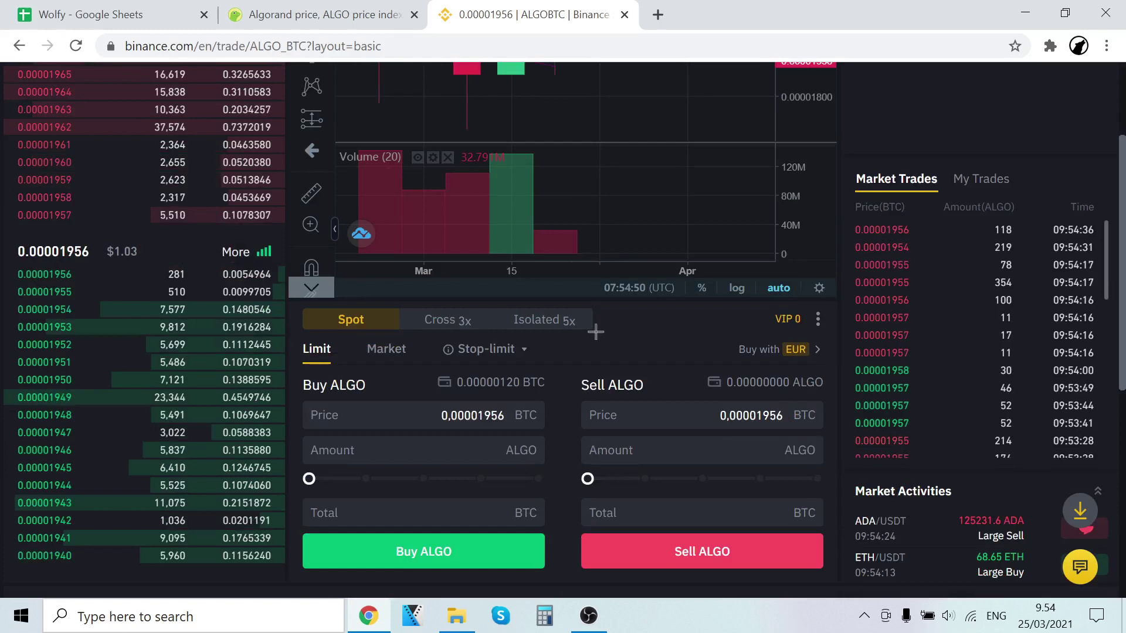
left_click(387, 349)
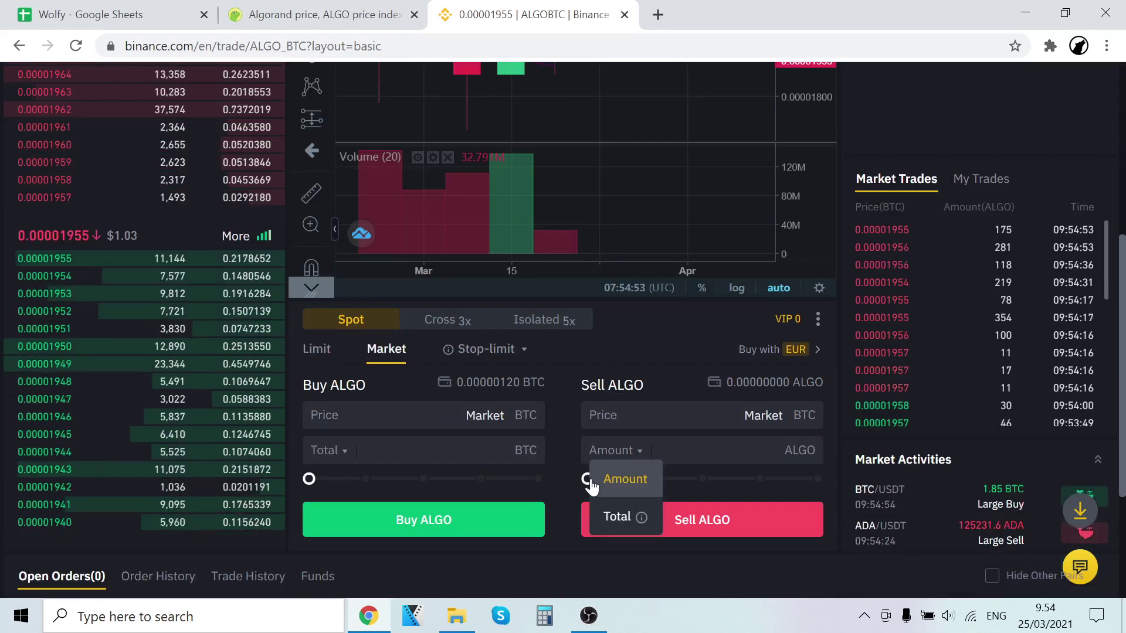
left_click_drag(587, 479, 817, 479)
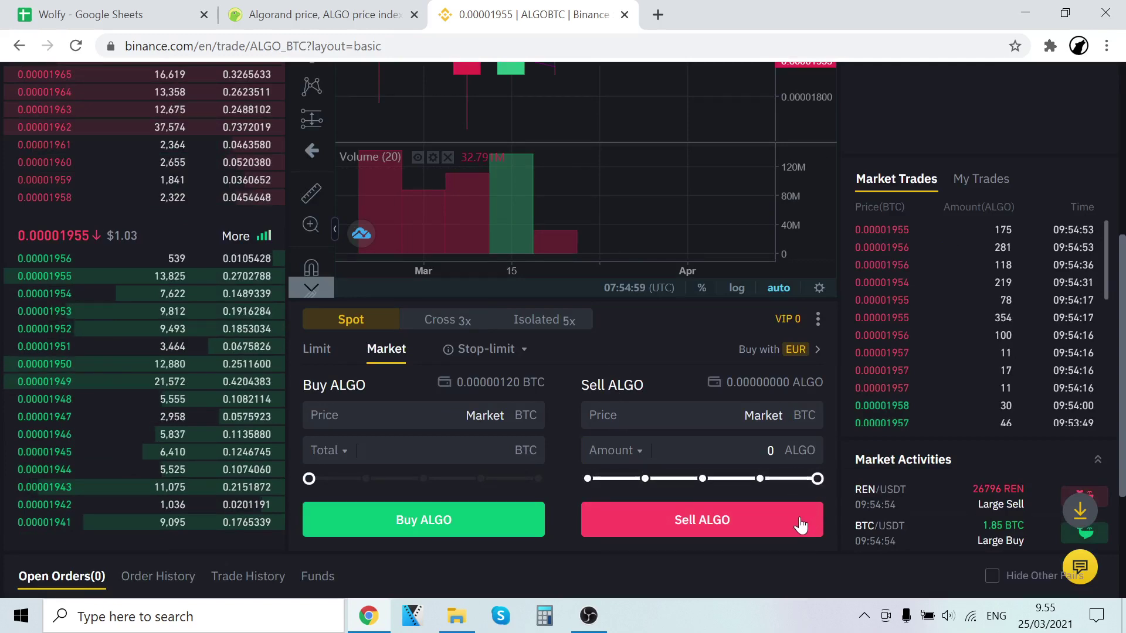
scroll(818, 507, "up", 5)
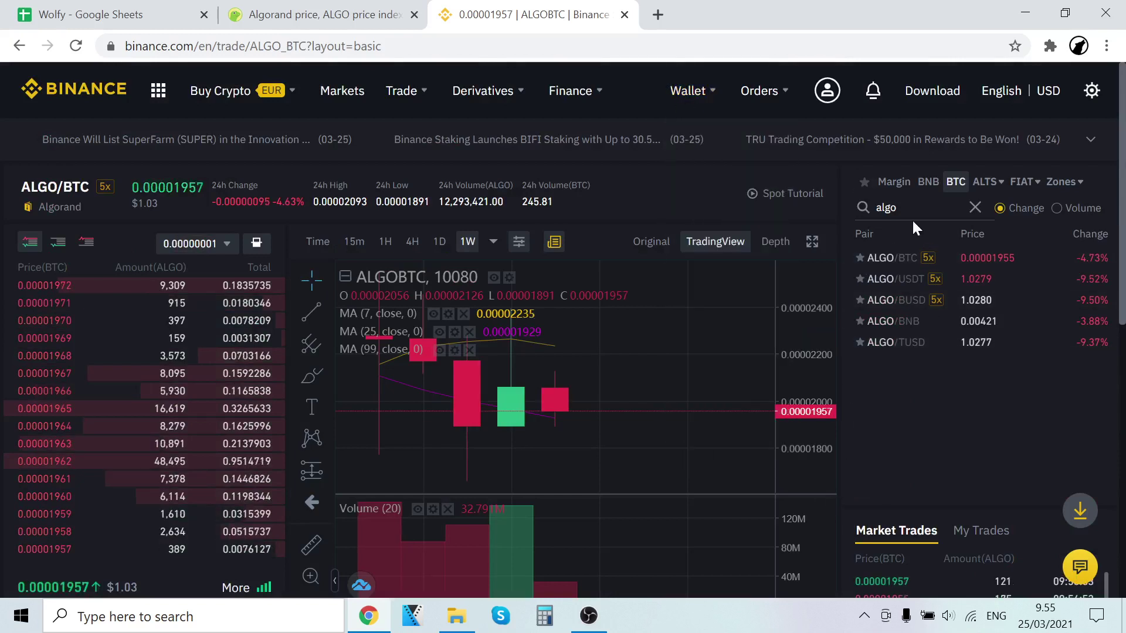
Switch to the LINK/BTC pair, showing 0.00000120 BTC available
left_click_drag(899, 208, 885, 208)
type("btc")
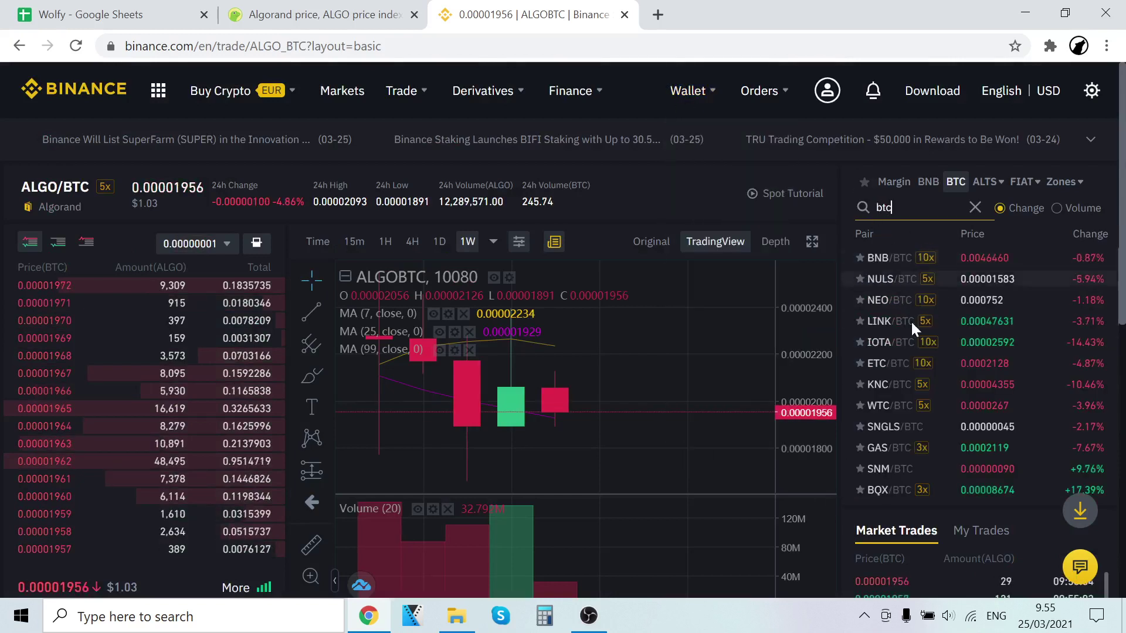
left_click(884, 330)
scroll(716, 281, "down", 6)
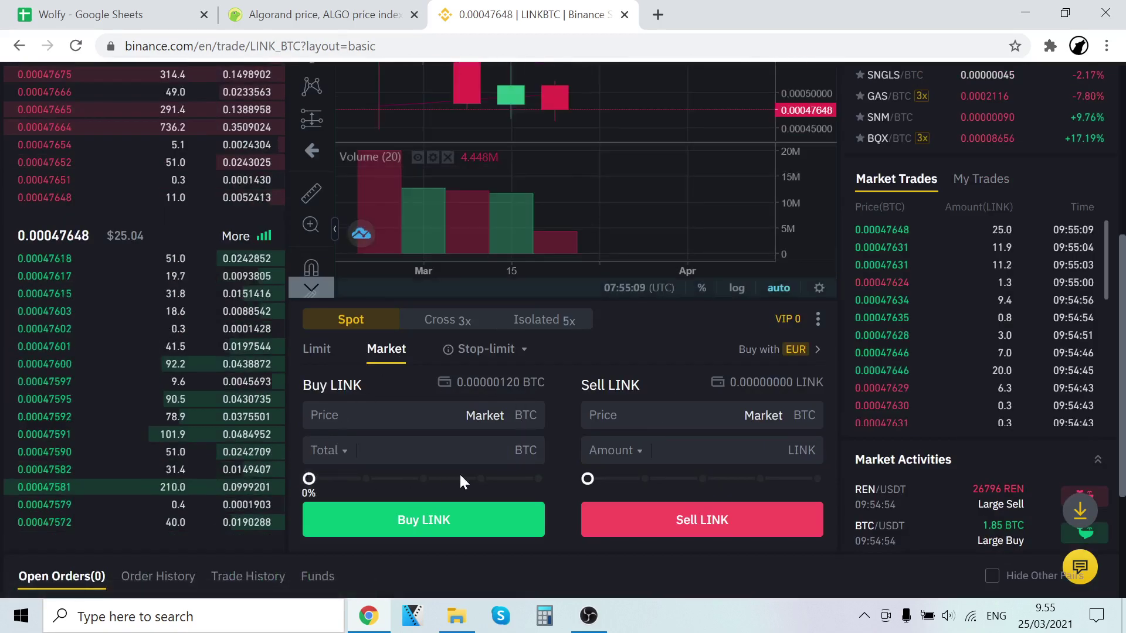
scroll(674, 293, "up", 5)
scroll(773, 206, "up", 2)
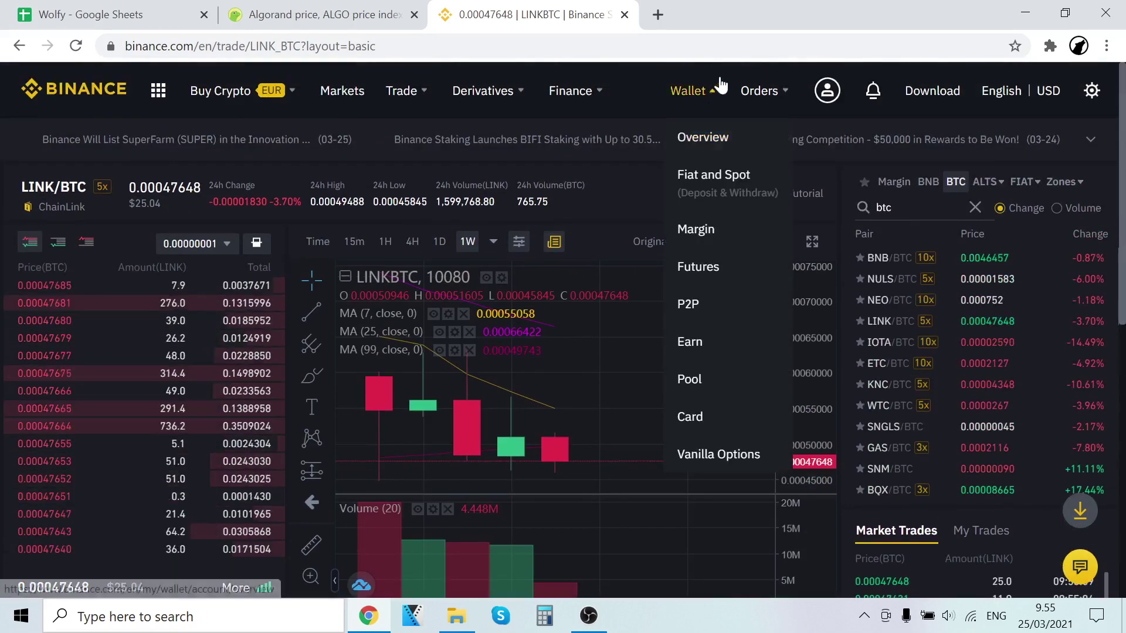
Go to Wallet > Fiat and Spot to view coin balances
left_click(745, 194)
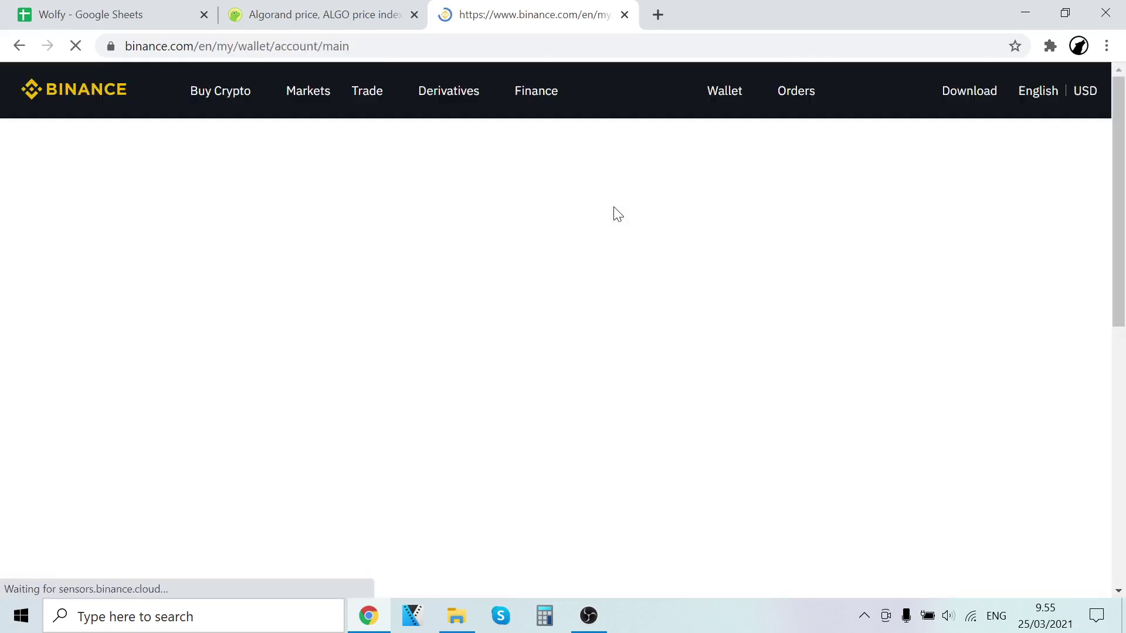